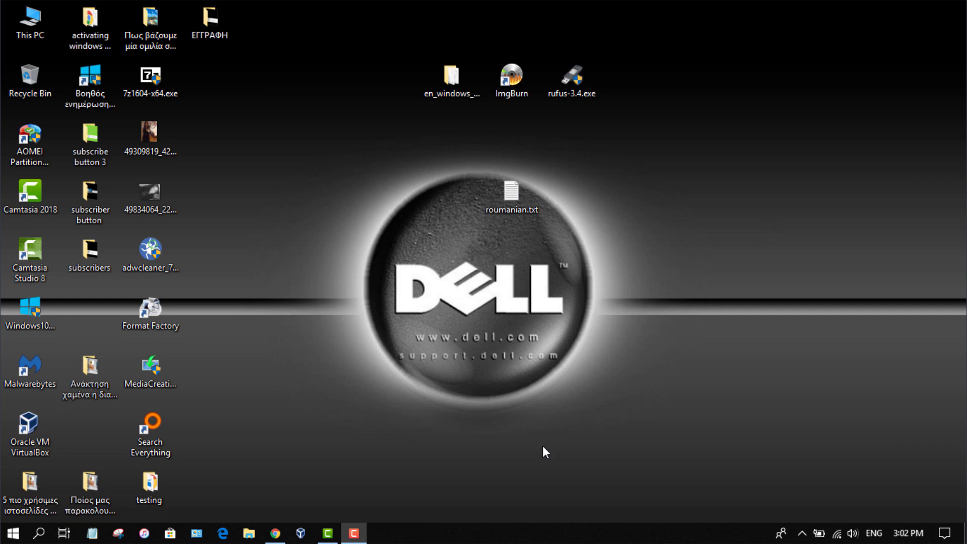
Step: Review the browser's open download pages for the Windows 7 All in One 64-bit ISO, ImgBurn and Rufus
click(276, 534)
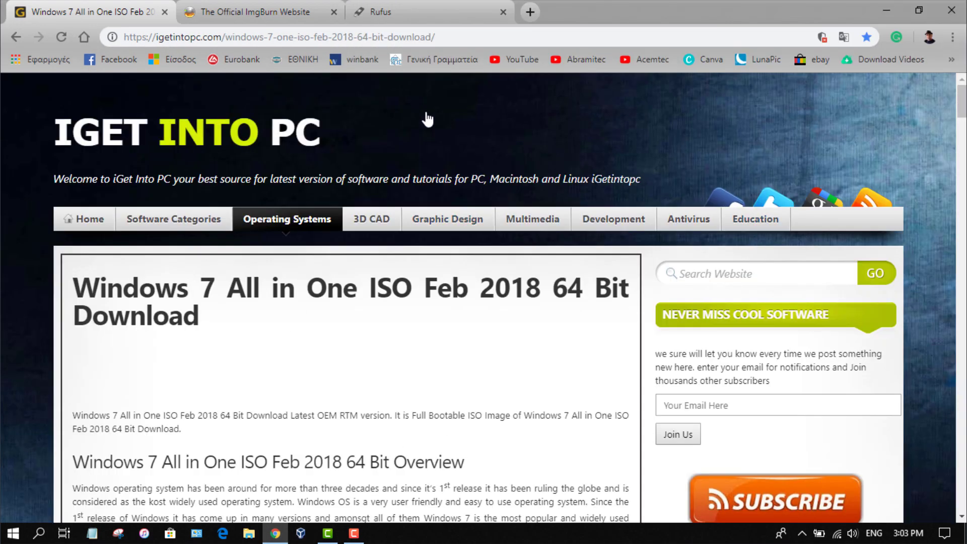
scroll(425, 264, down, 5)
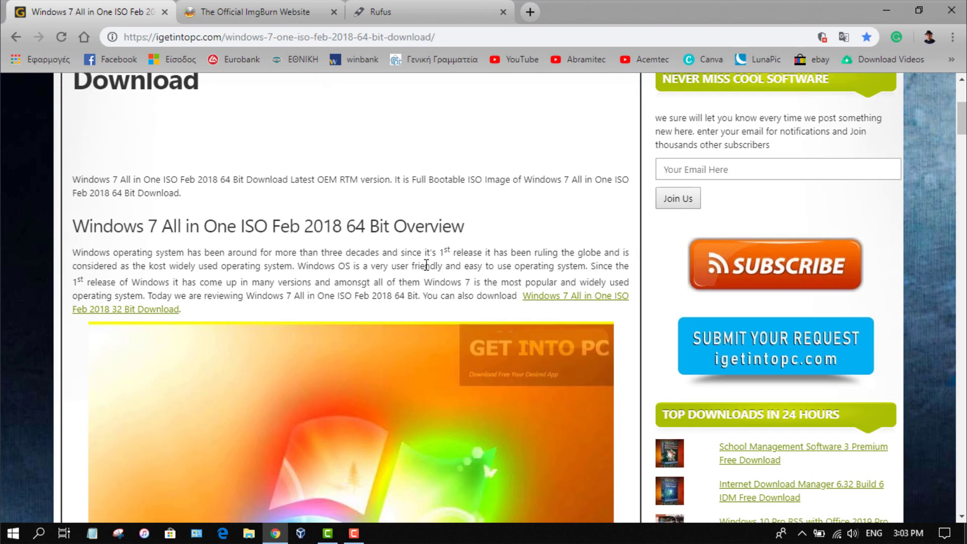
scroll(425, 262, down, 5)
scroll(426, 259, down, 20)
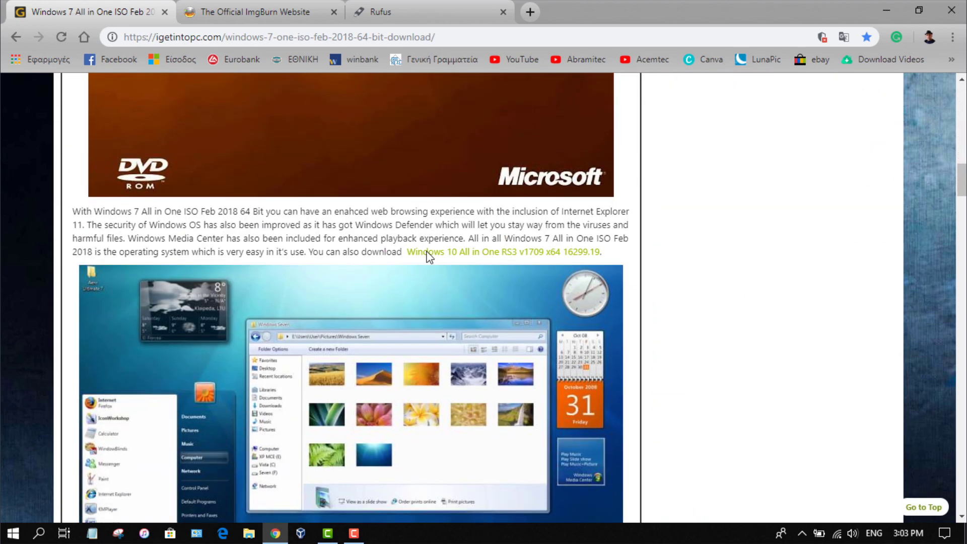
scroll(432, 256, down, 15)
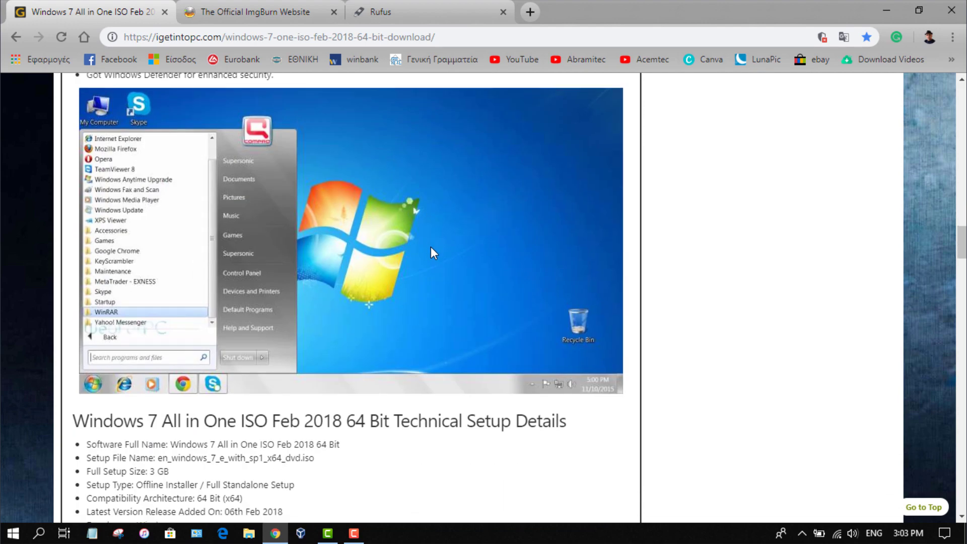
scroll(432, 249, down, 9)
scroll(433, 247, up, 6)
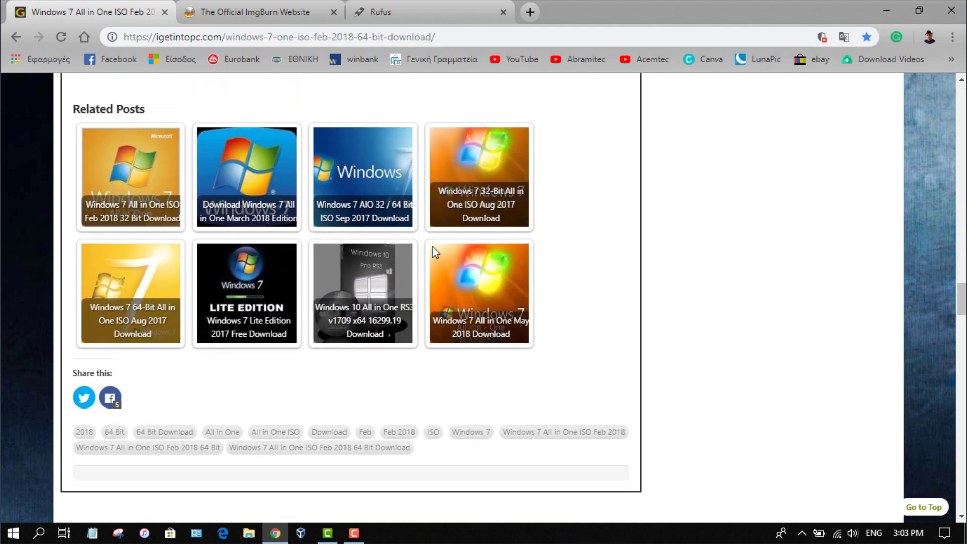
scroll(433, 247, down, 2)
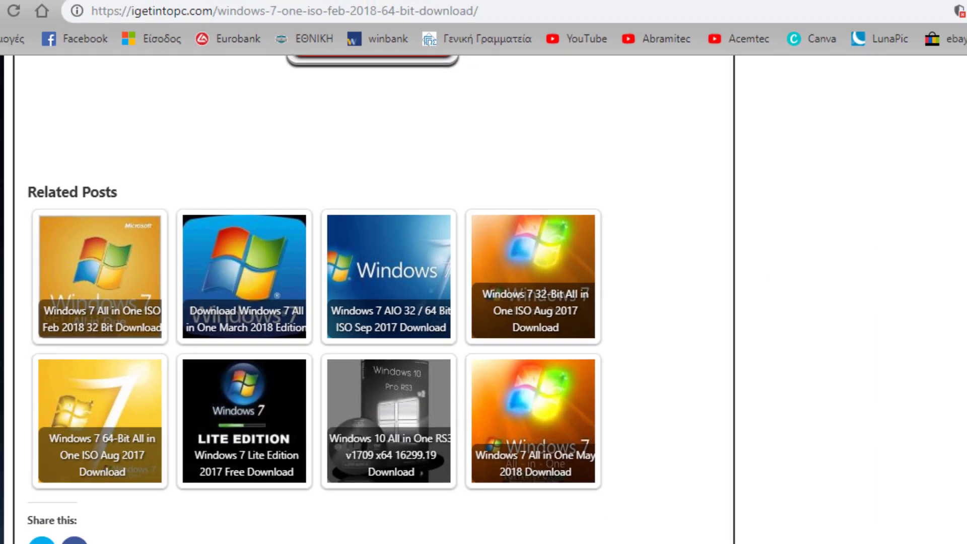
click(265, 9)
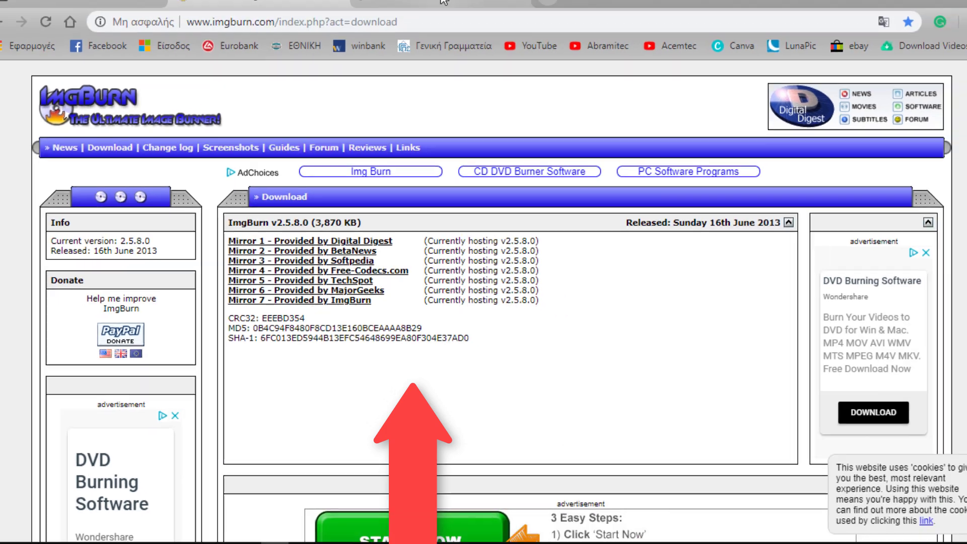
click(444, 1)
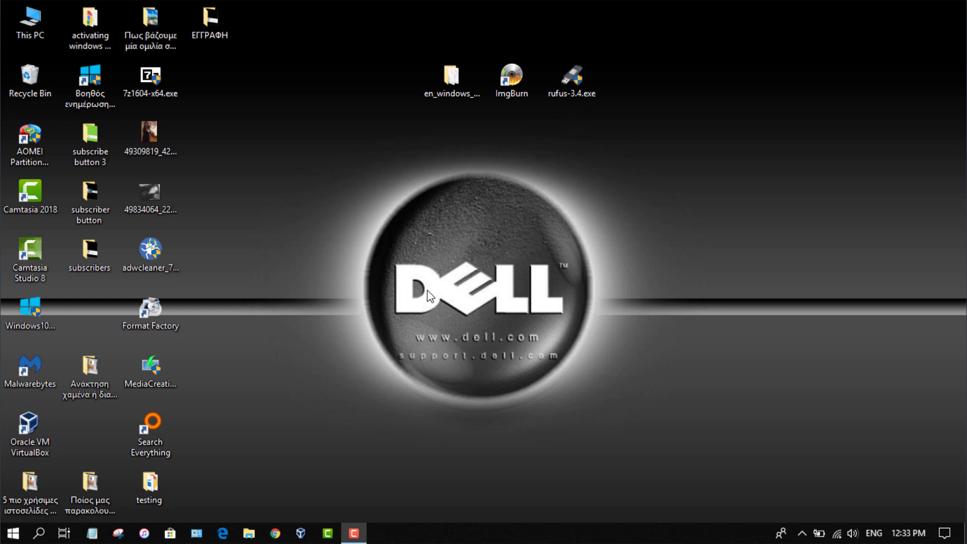
Step: Switch to ImgBurn from the desktop and choose to create an image file from files/folders
click(510, 81)
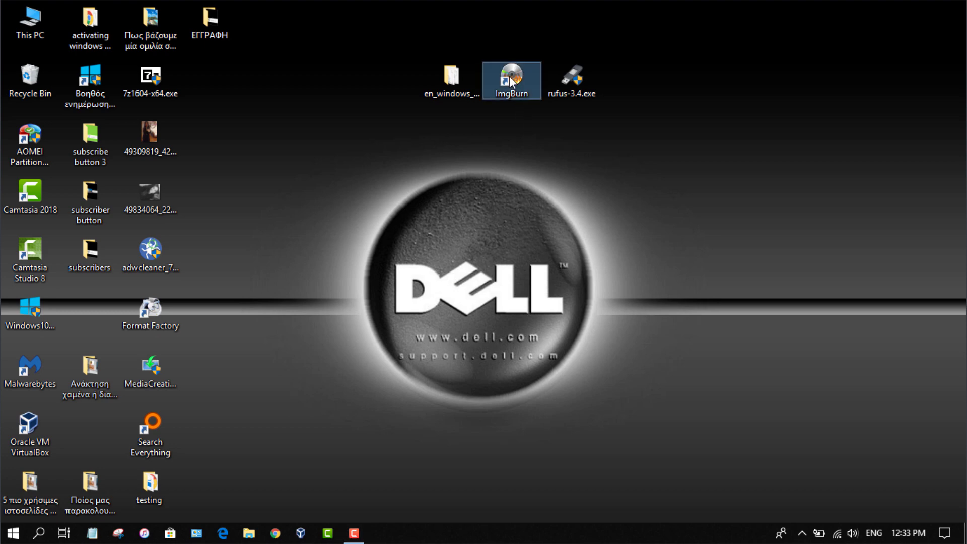
double_click(511, 81)
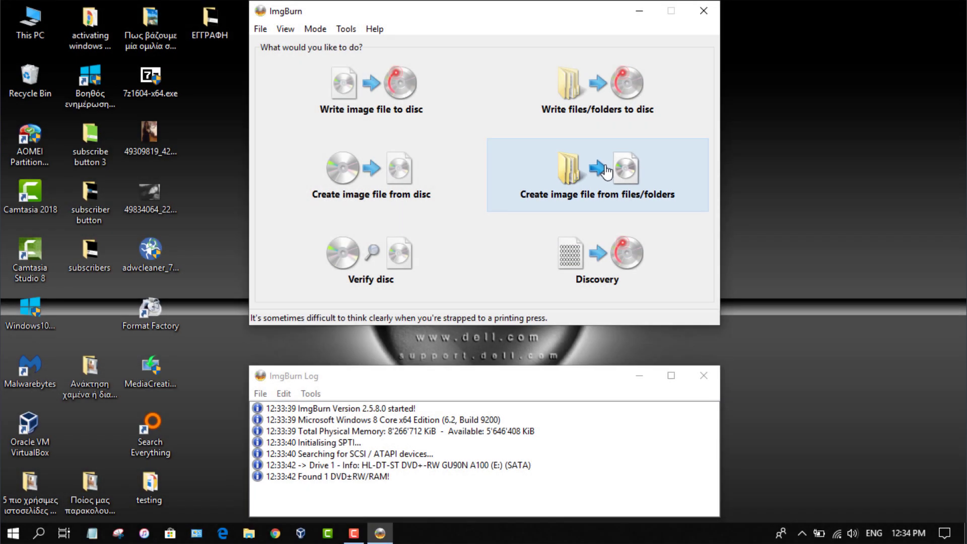
click(606, 172)
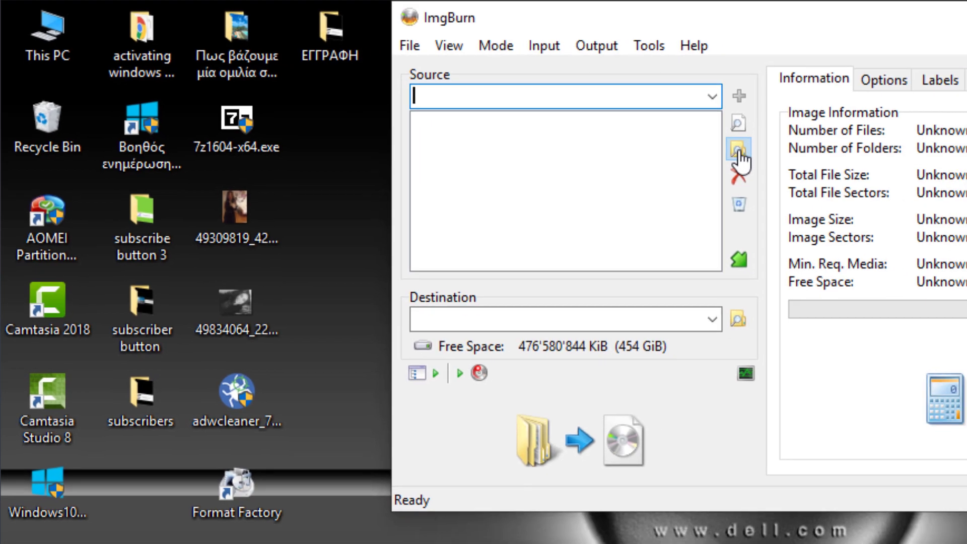
Step: Add the desktop folder en_windows_7_AIO_sp1_x64_x86_dvd as source and set the destination to en_windows_7_AIO_sp1_x64_x86_dvd.iso in Documents
click(783, 160)
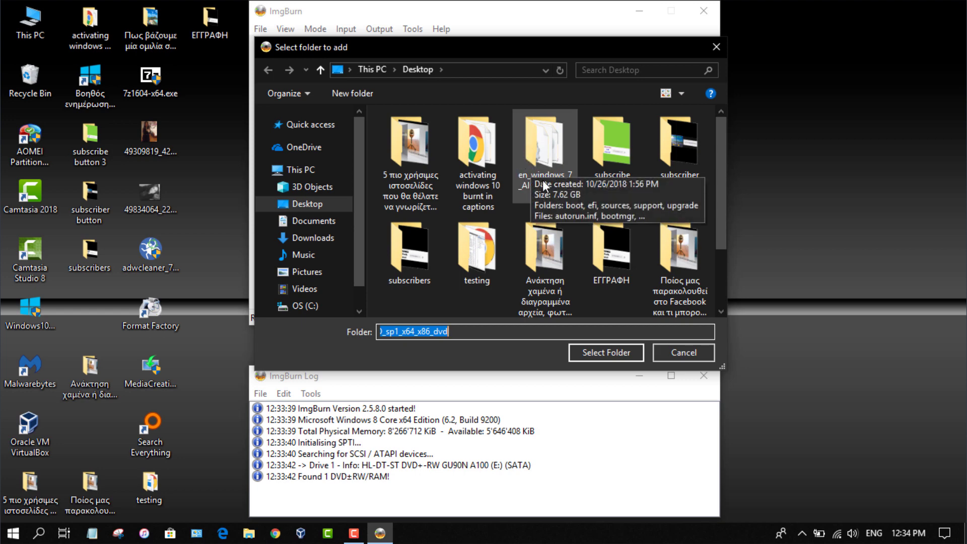
click(543, 161)
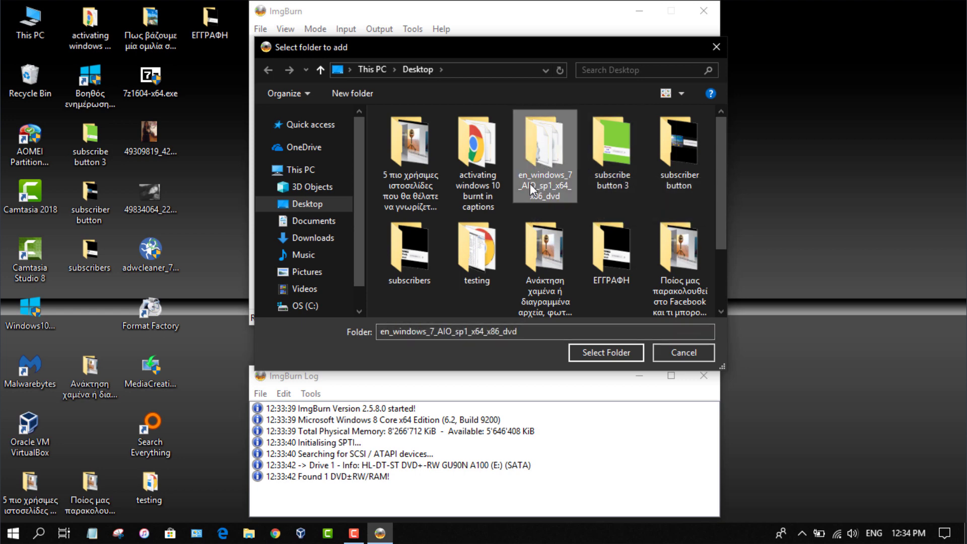
click(590, 353)
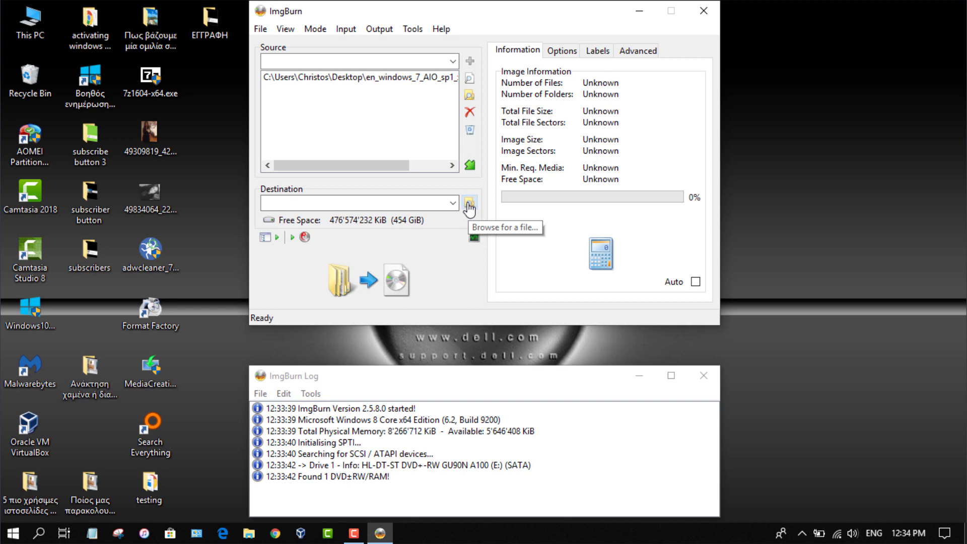
click(469, 206)
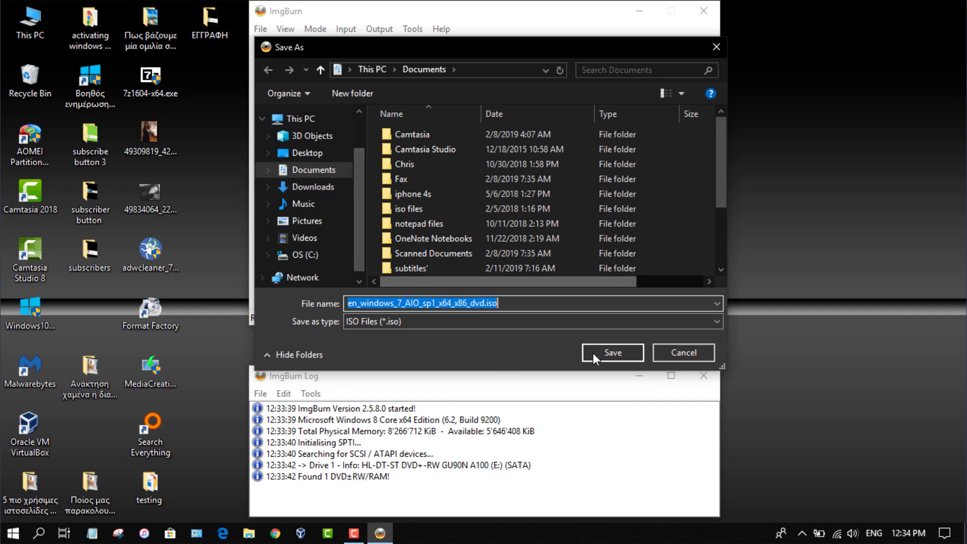
click(608, 353)
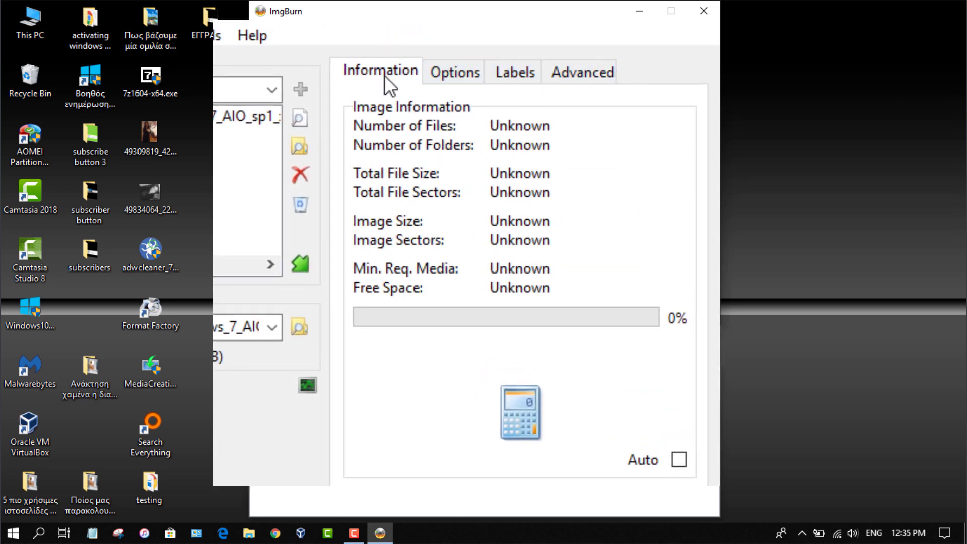
Step: Enable Make Image Bootable in the advanced bootable disc settings
click(583, 73)
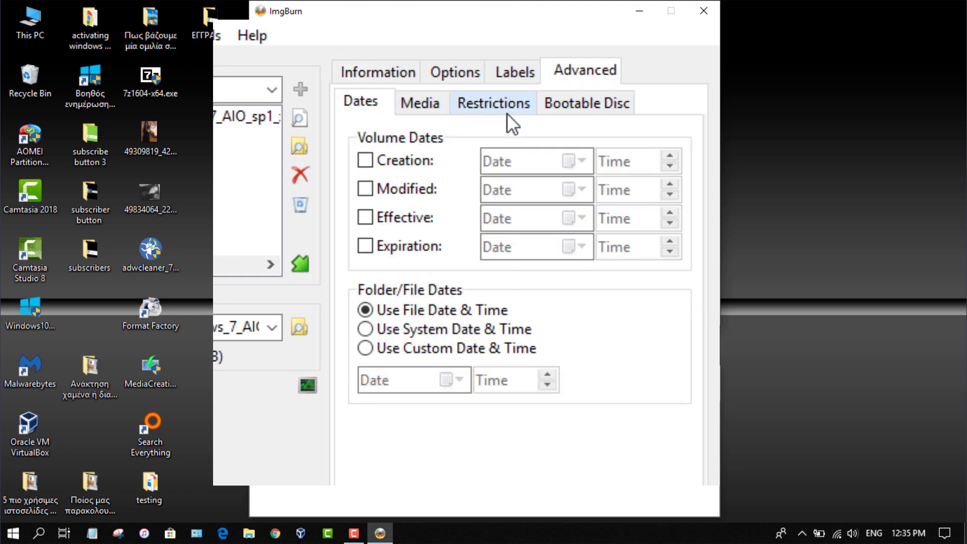
click(582, 104)
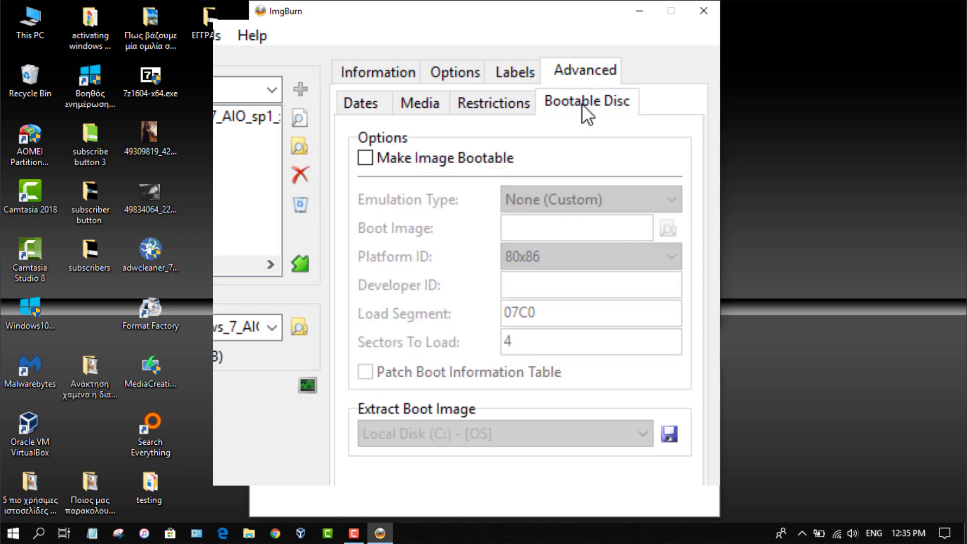
click(369, 155)
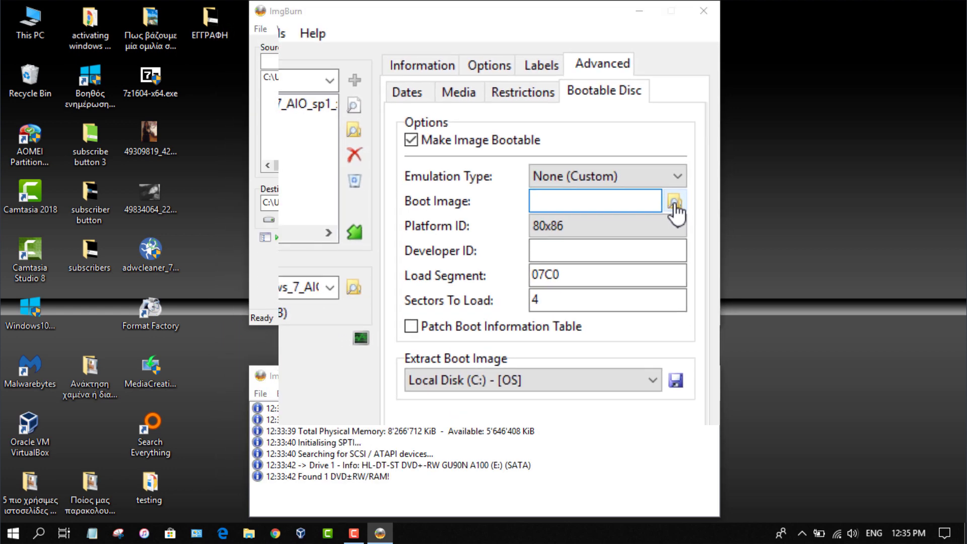
Step: Set the boot image to etfsboot.com from the boot folder inside en_windows_7_AIO_sp1_x64_x86_dvd on the desktop
click(674, 202)
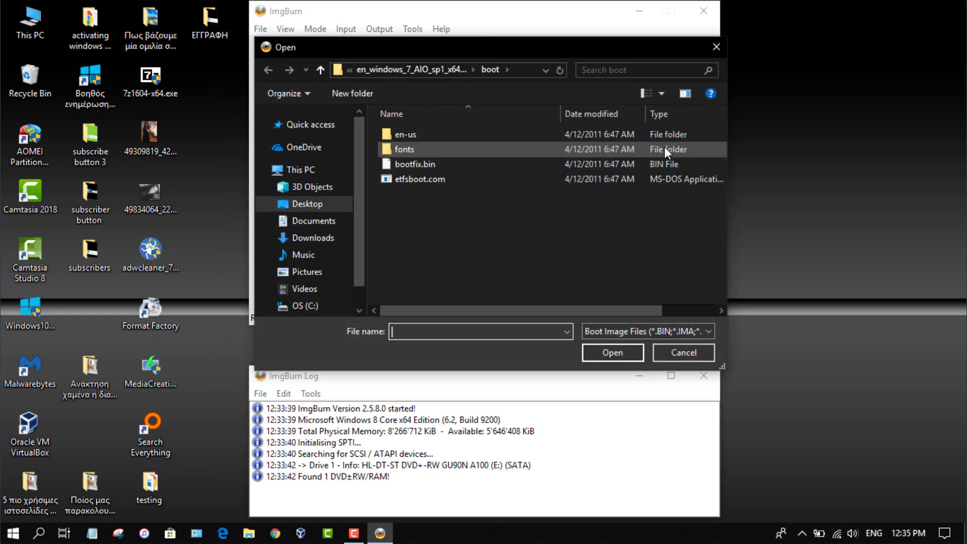
click(321, 69)
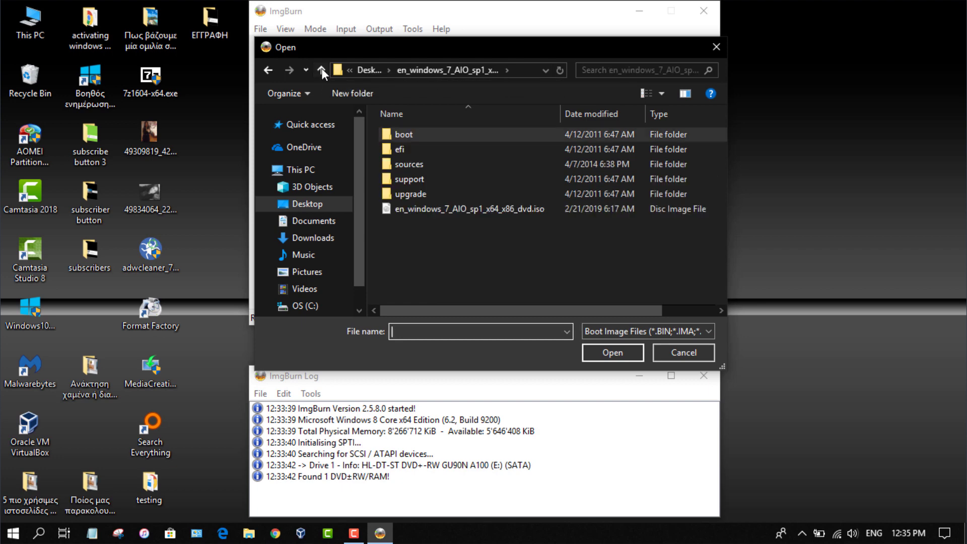
click(321, 69)
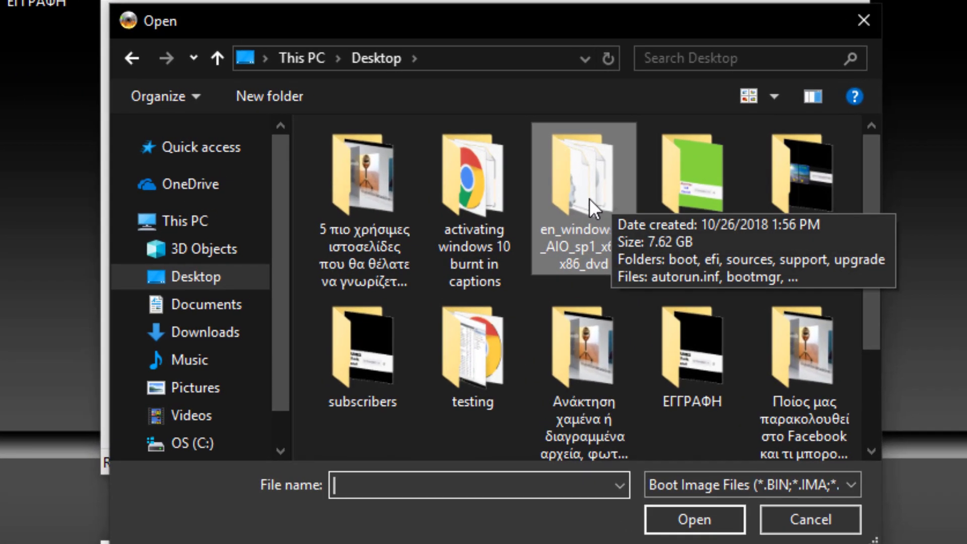
double_click(591, 198)
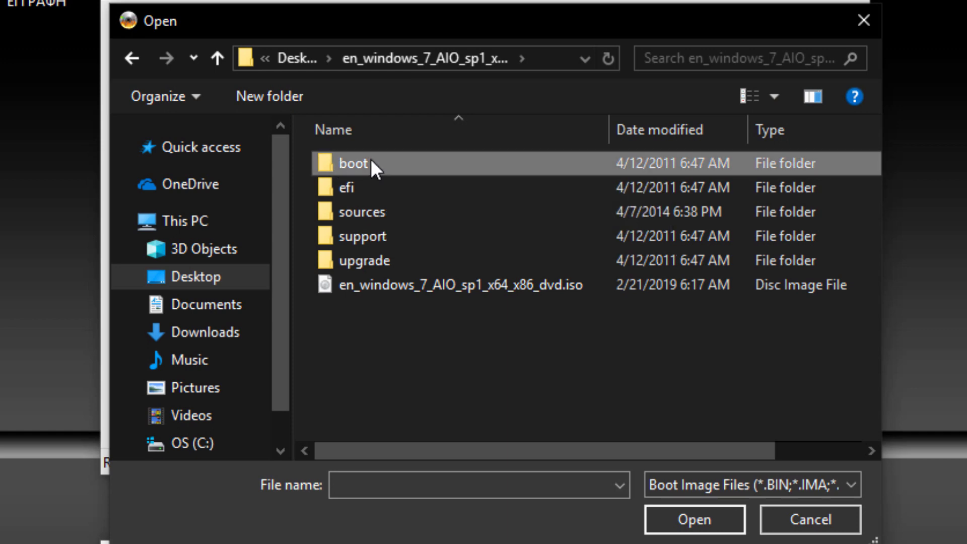
double_click(371, 160)
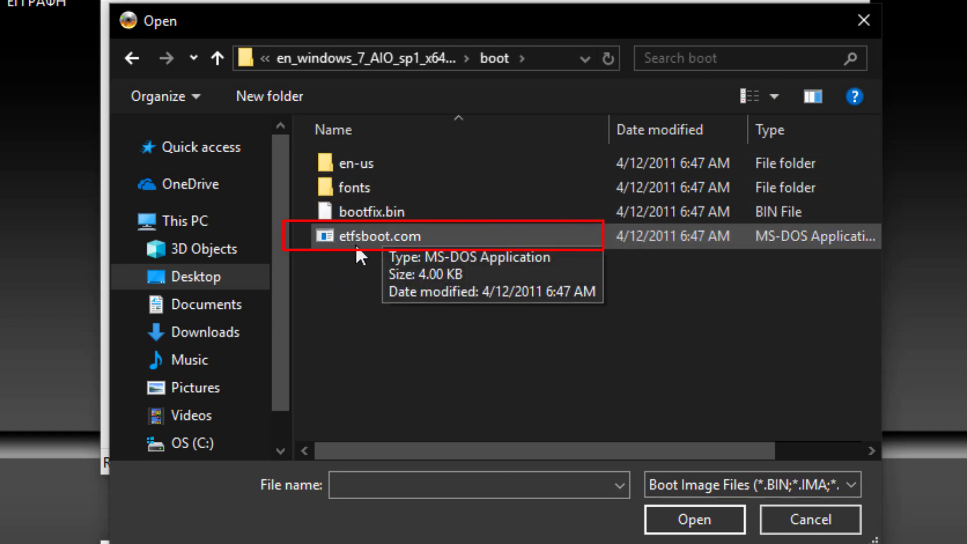
click(373, 231)
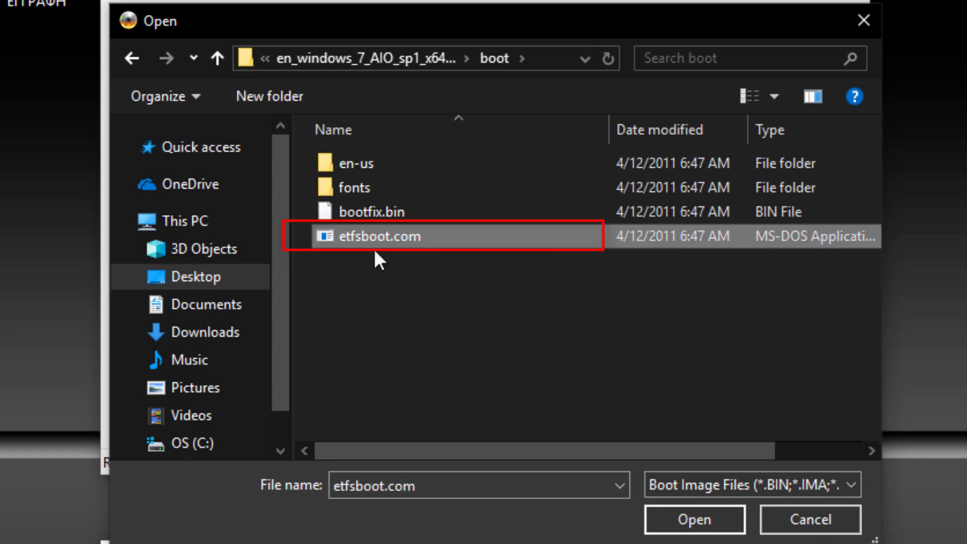
click(696, 519)
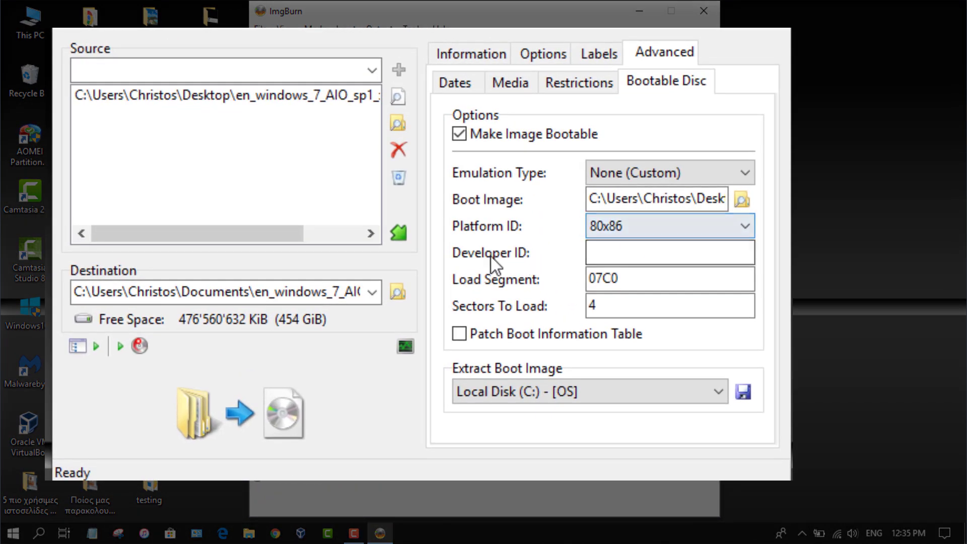
Step: Set the boot options' Developer ID to Microsoft Corporation and Sectors To Load to 8
click(602, 257)
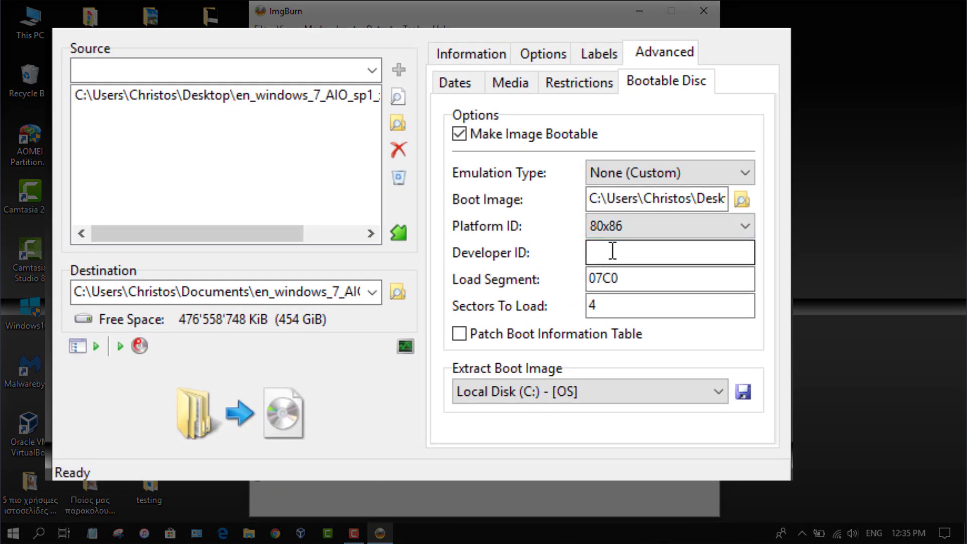
right_click(610, 249)
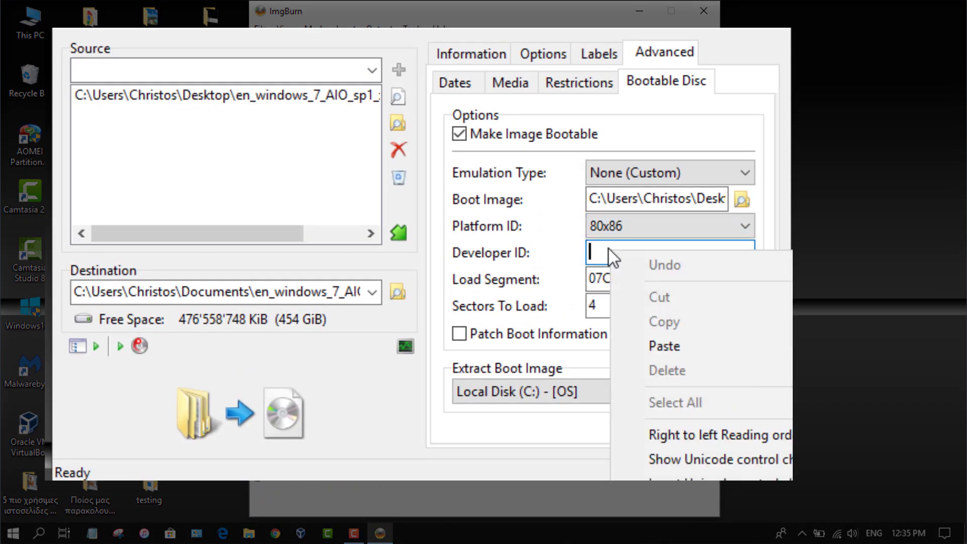
click(661, 346)
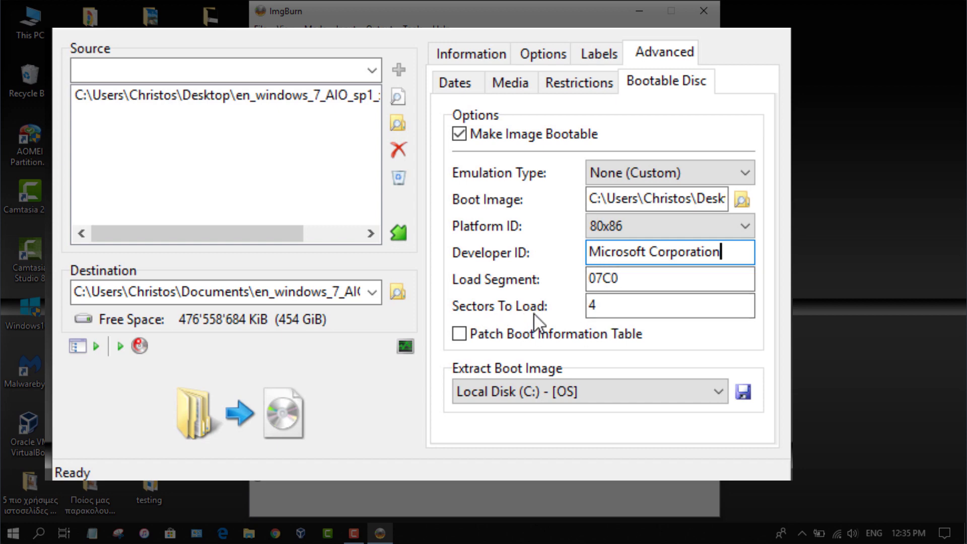
double_click(596, 304)
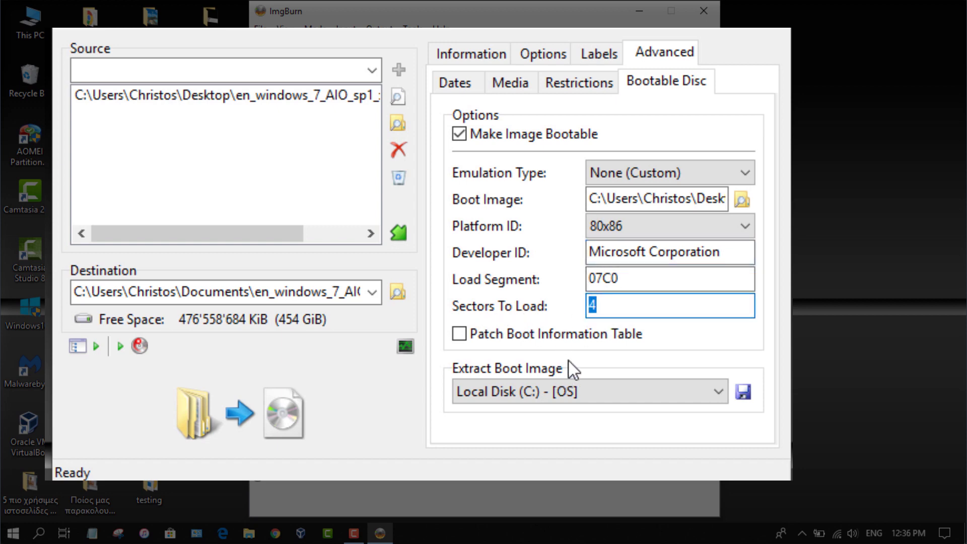
text(8)
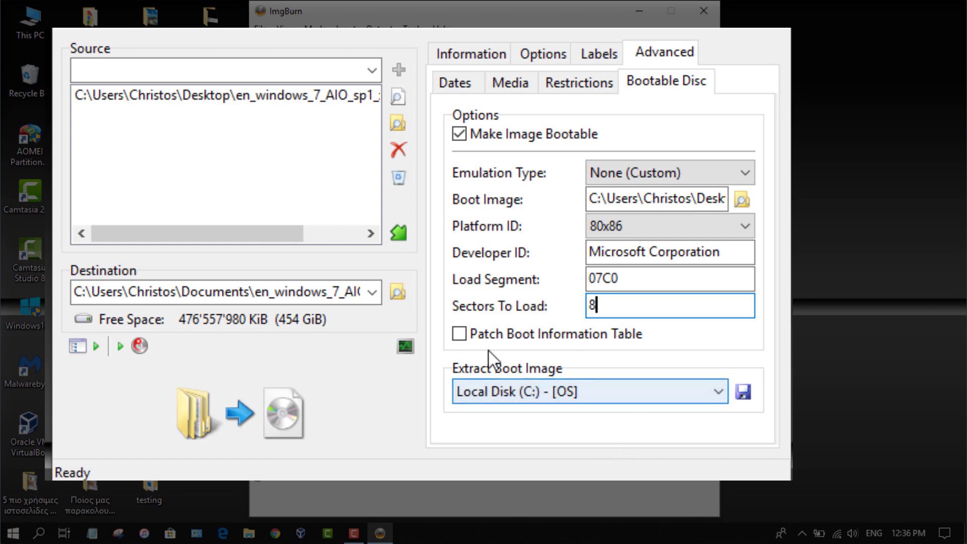
Step: Build the bootable ISO with the suggested volume label, replacing the existing file of the same name in Documents
click(229, 418)
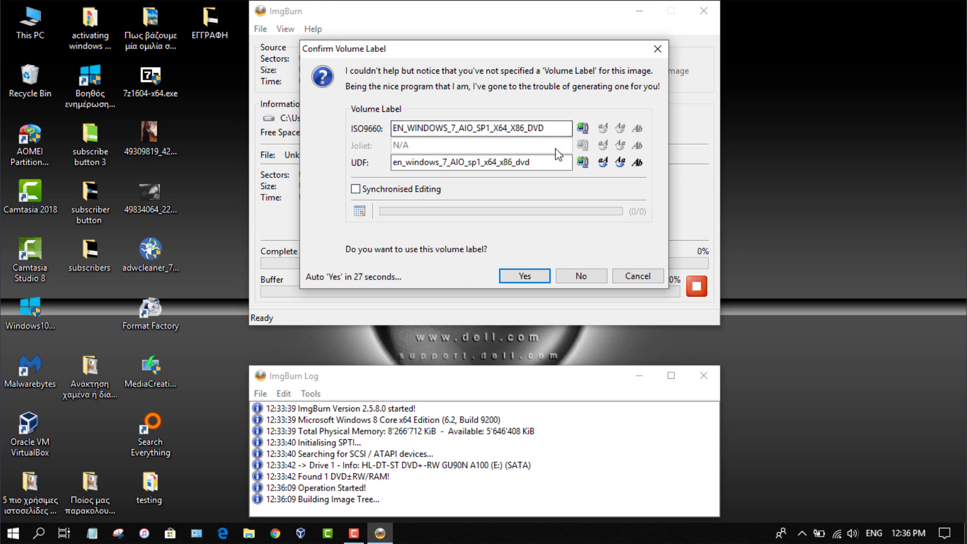
click(522, 276)
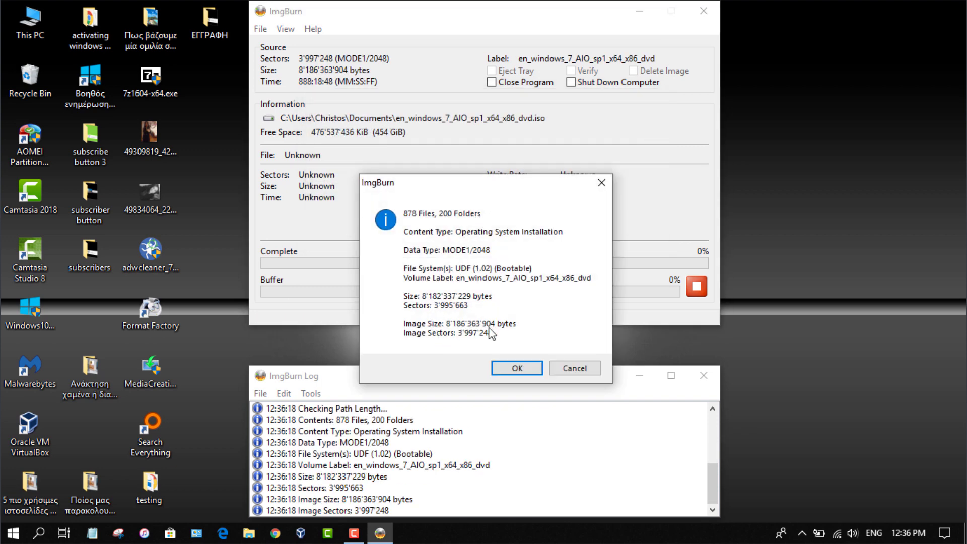
click(517, 368)
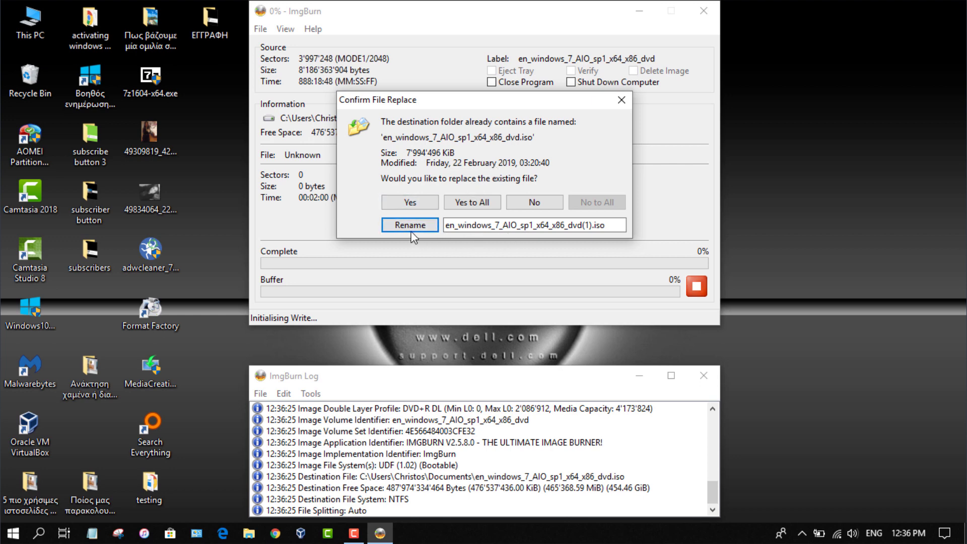
click(408, 204)
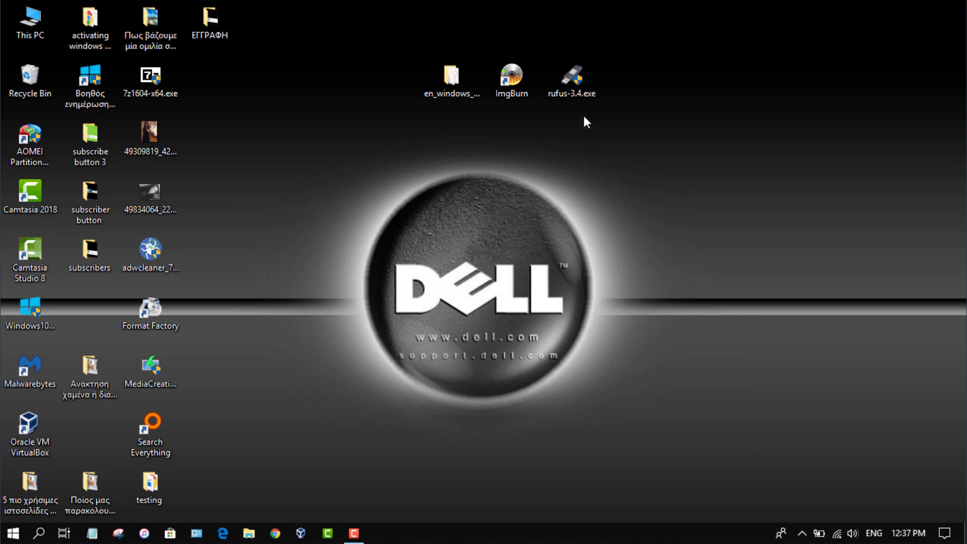
Step: Open Rufus 3.4 and choose en_windows_7_AIO_sp1_x64_x86_dvd.iso from the windows 7 iso folder as the boot selection
double_click(568, 83)
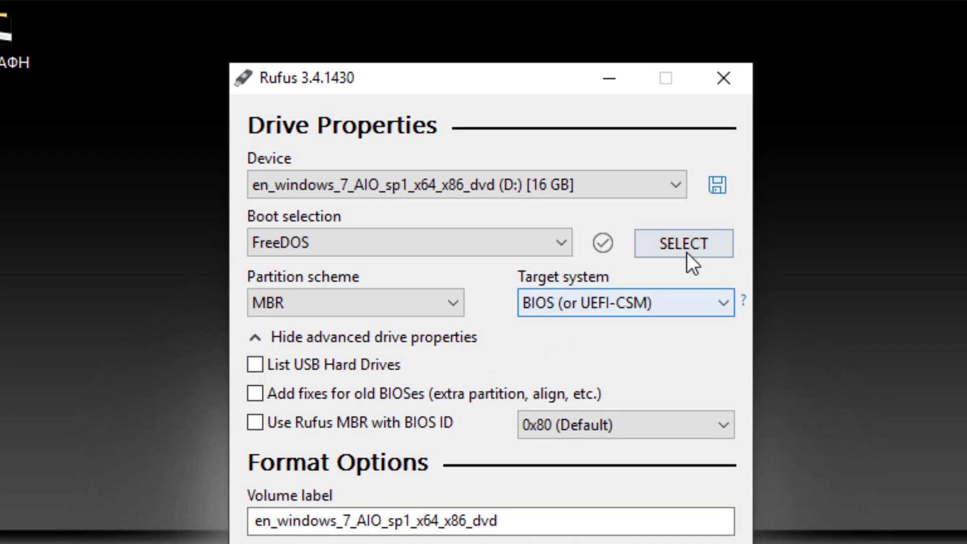
click(704, 242)
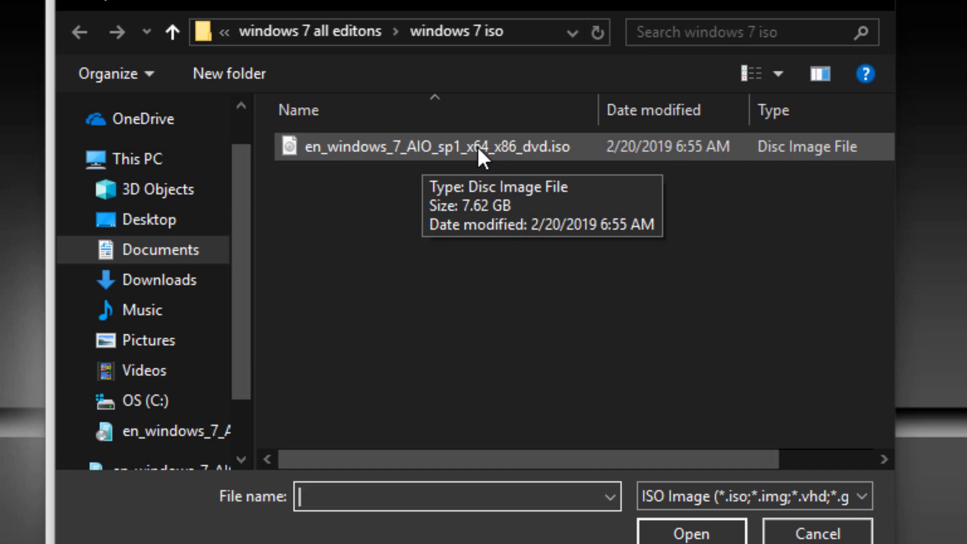
click(477, 146)
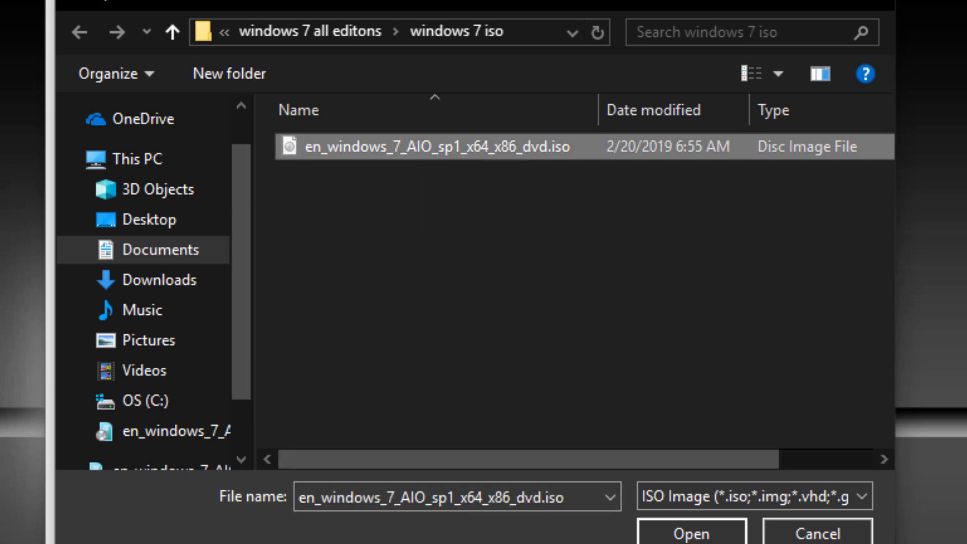
click(688, 532)
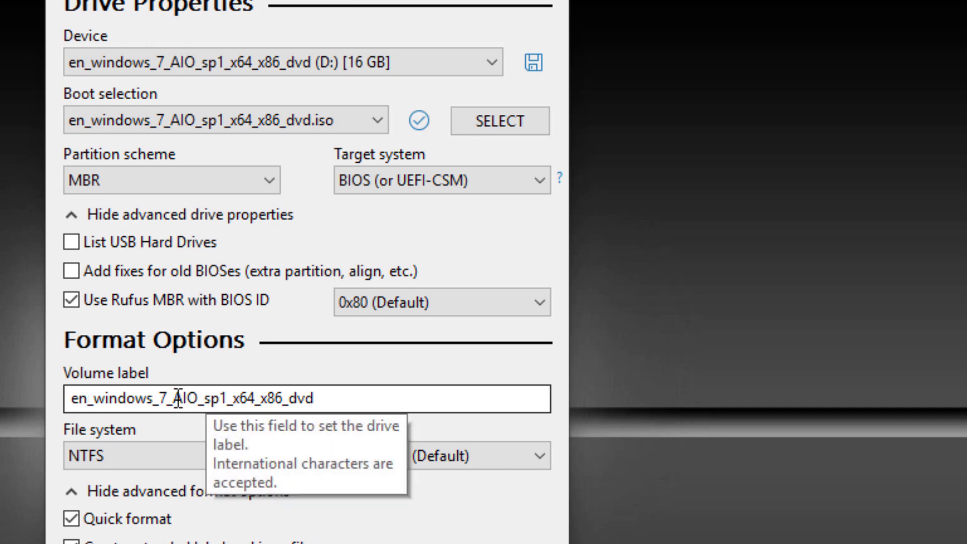
Step: Write the ISO to the 16 GB D: drive with the existing volume label, accepting the data erasure, and close Rufus once it finishes
click(334, 398)
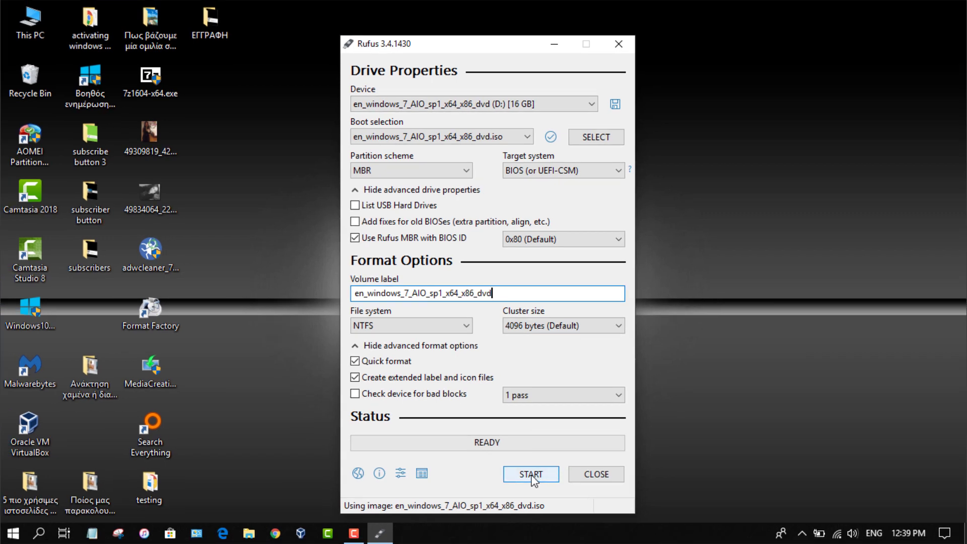
click(533, 476)
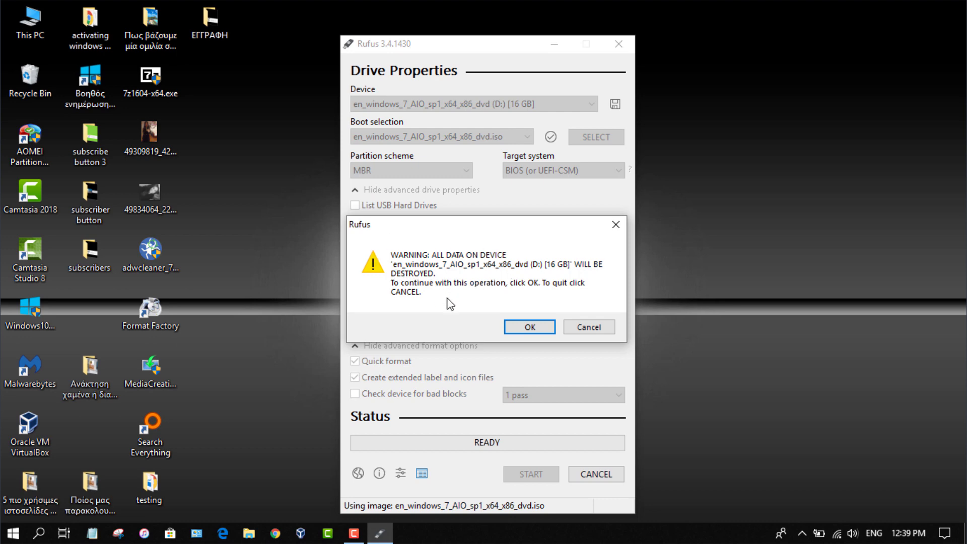
click(527, 326)
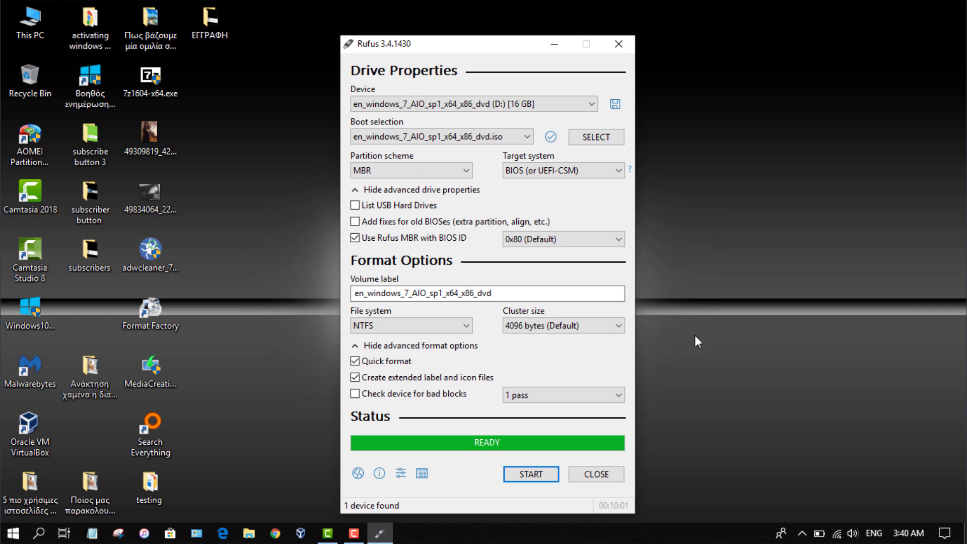
click(600, 476)
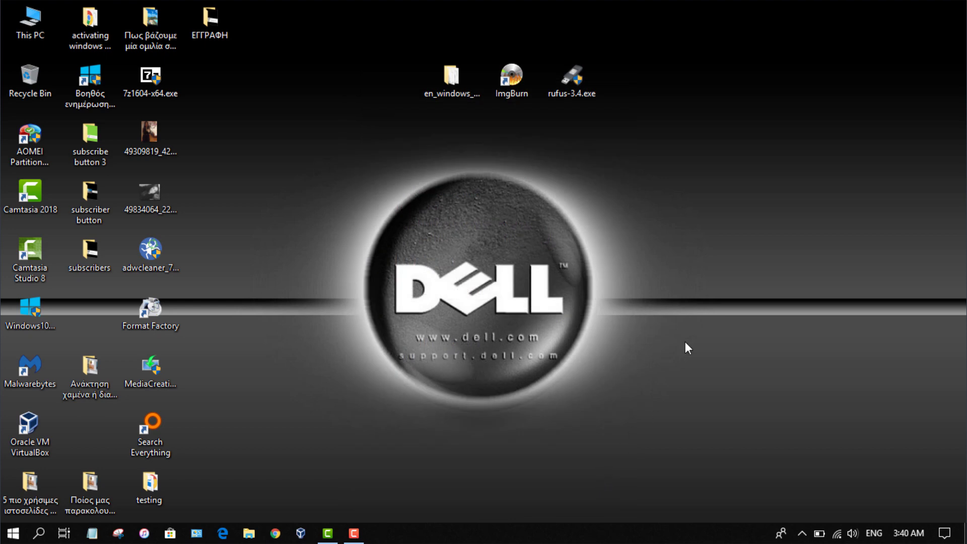